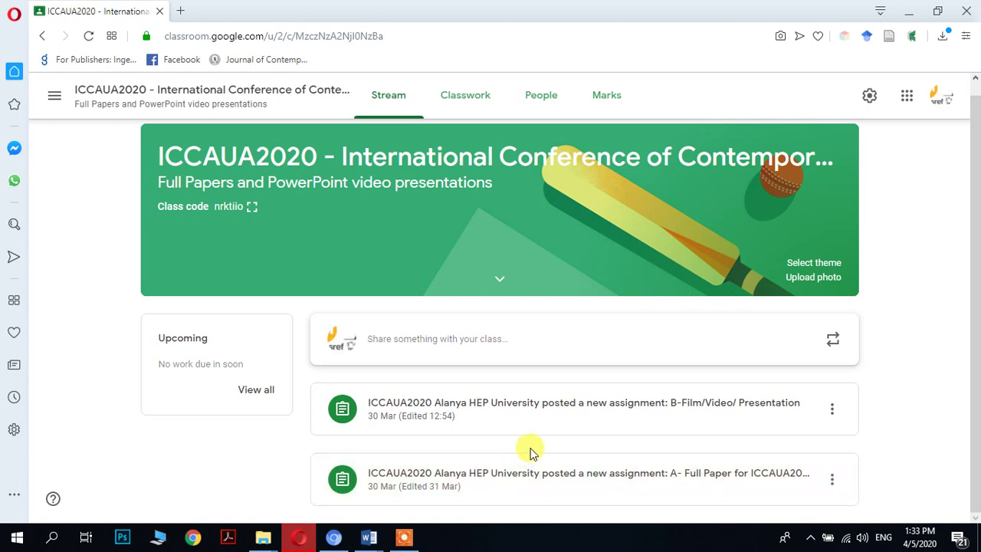
Switch to the Chrome window to load classroom.google.com for signing in
{"action": "left_click", "coordinate": [335, 537]}
{"action": "type", "text": "classroom.google.com"}
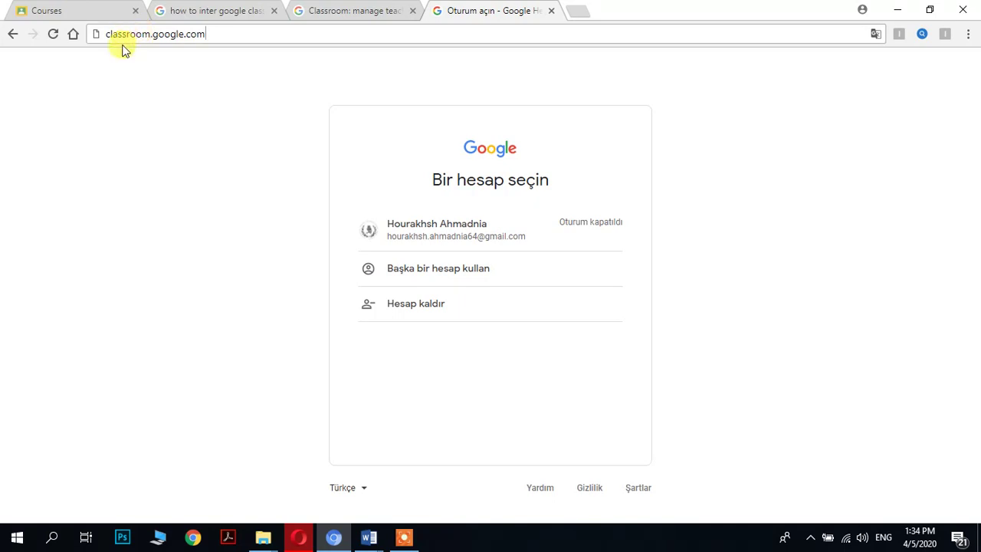
Sign in to Classroom with the saved account and its autofilled password
{"action": "key", "text": "Return"}
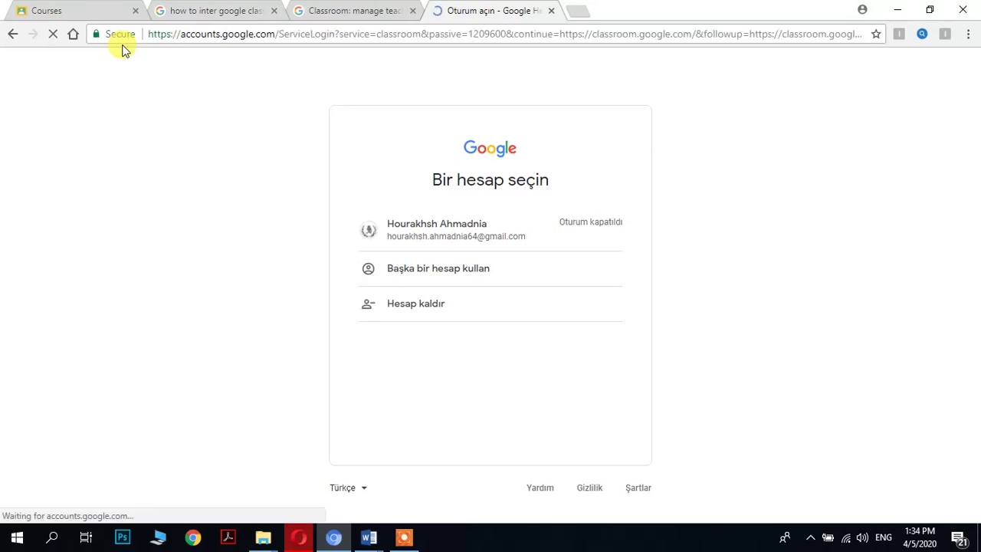
{"action": "left_click", "coordinate": [457, 231]}
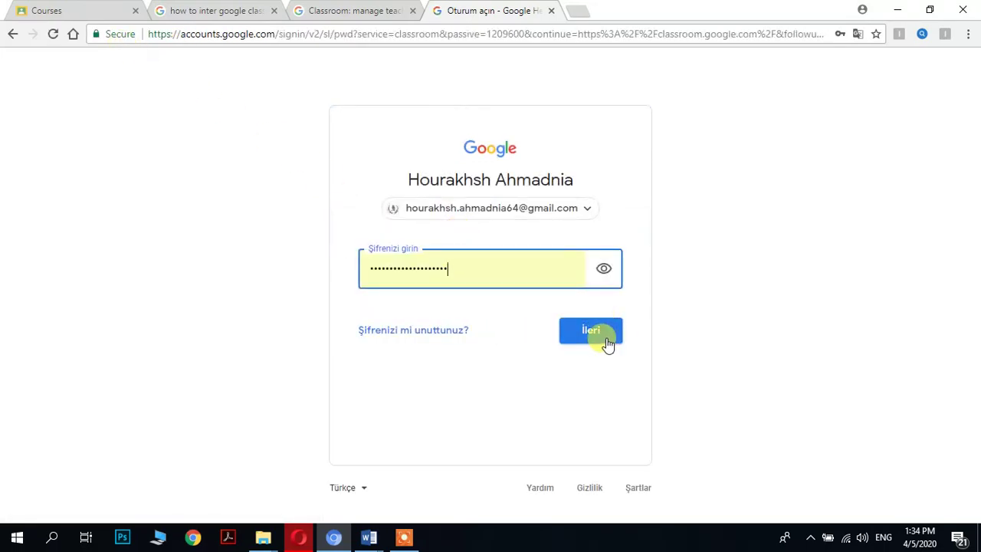
{"action": "left_click", "coordinate": [606, 342]}
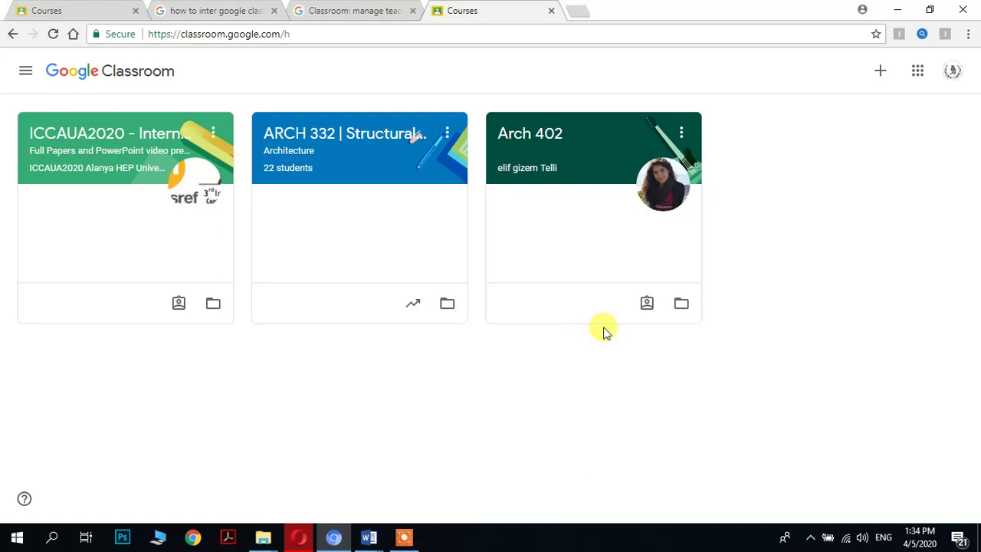
{"action": "left_click", "coordinate": [877, 71]}
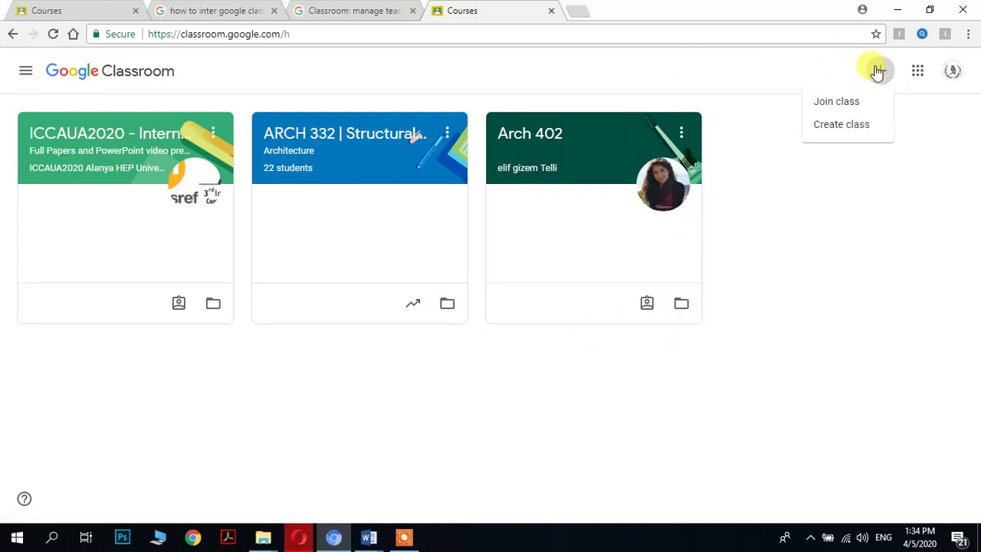
{"action": "left_click", "coordinate": [849, 105]}
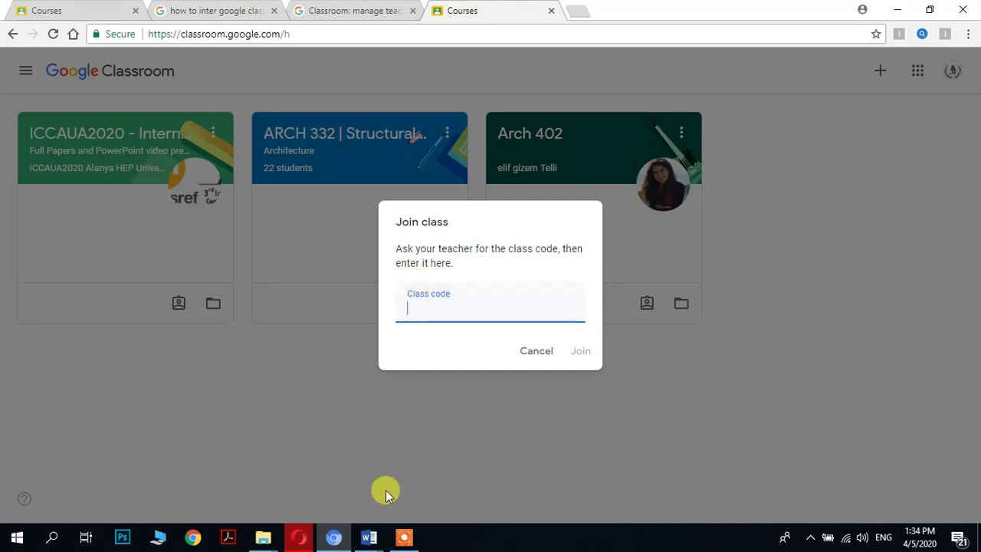
{"action": "mouse_move", "coordinate": [369, 537]}
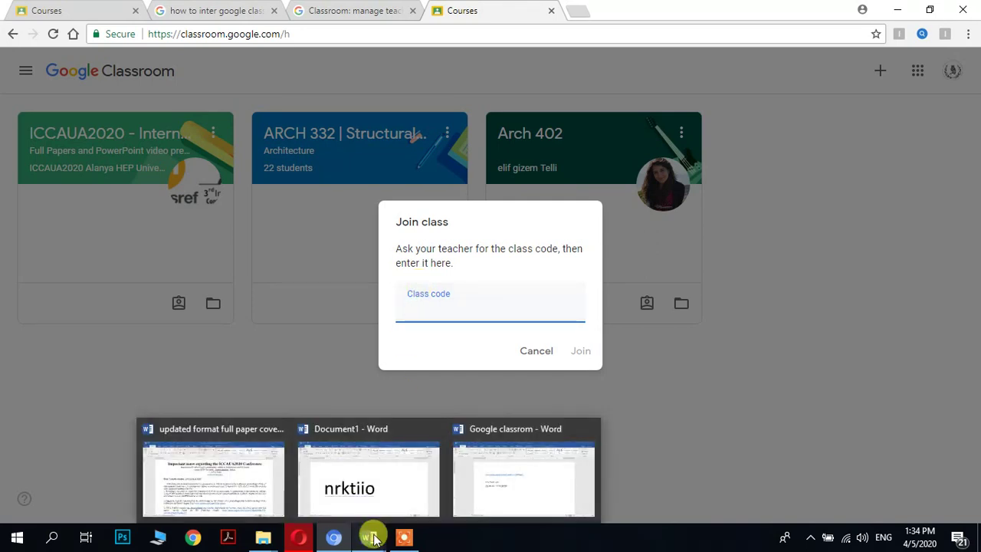
{"action": "left_click", "coordinate": [370, 490]}
{"action": "key", "text": "ctrl+a"}
{"action": "key", "text": "ctrl+c"}
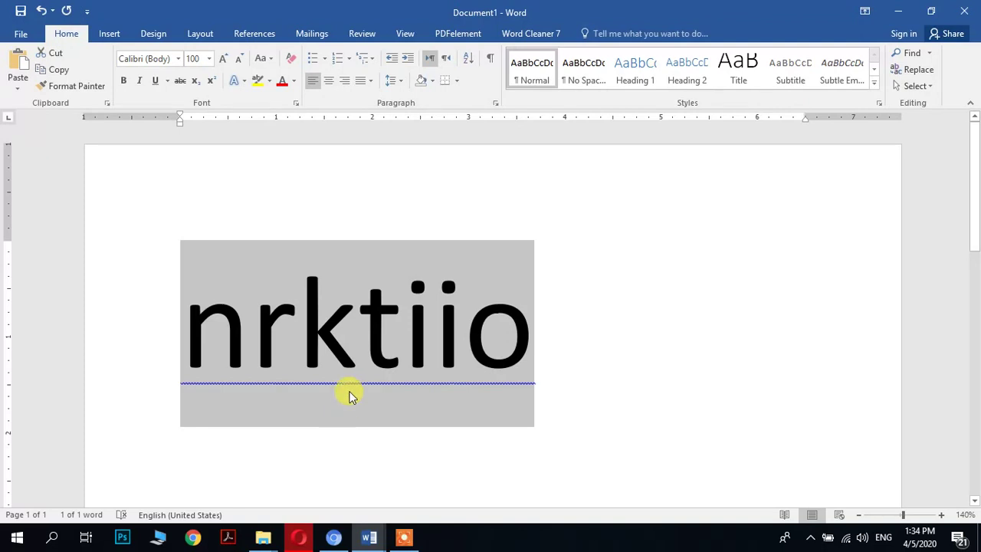
{"action": "right_click", "coordinate": [348, 393]}
{"action": "key", "text": "Escape"}
{"action": "left_click", "coordinate": [298, 536]}
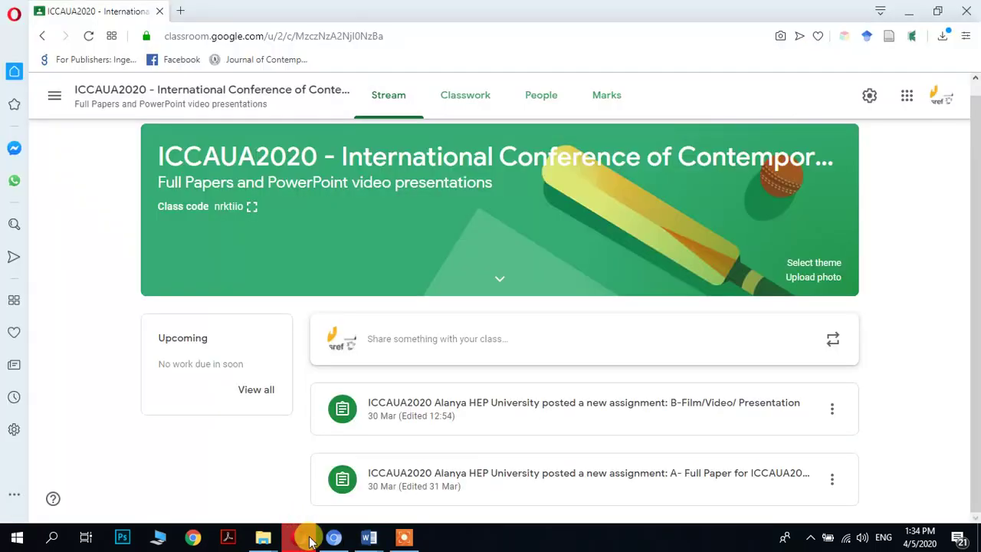
{"action": "left_click", "coordinate": [333, 536]}
{"action": "key", "text": "ctrl+v"}
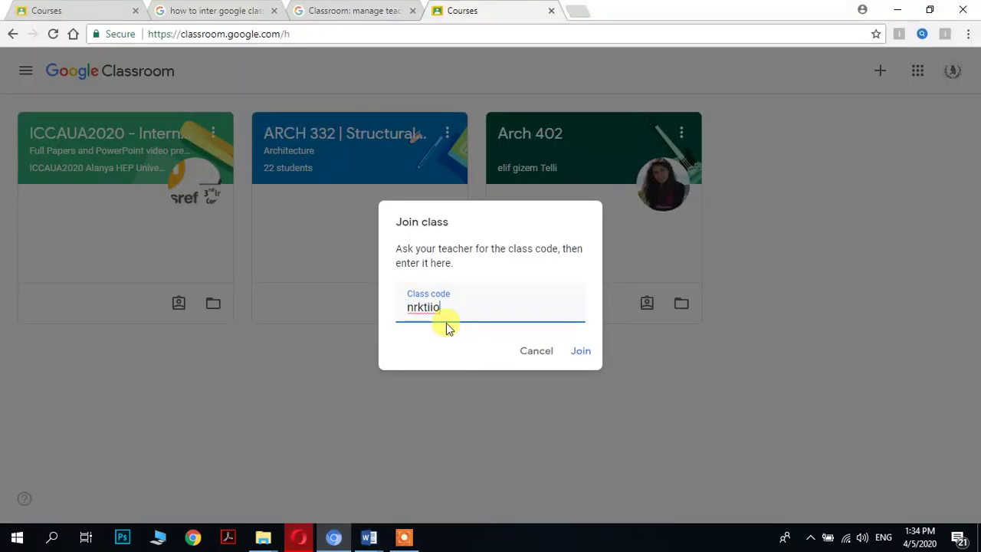
{"action": "left_click", "coordinate": [581, 352]}
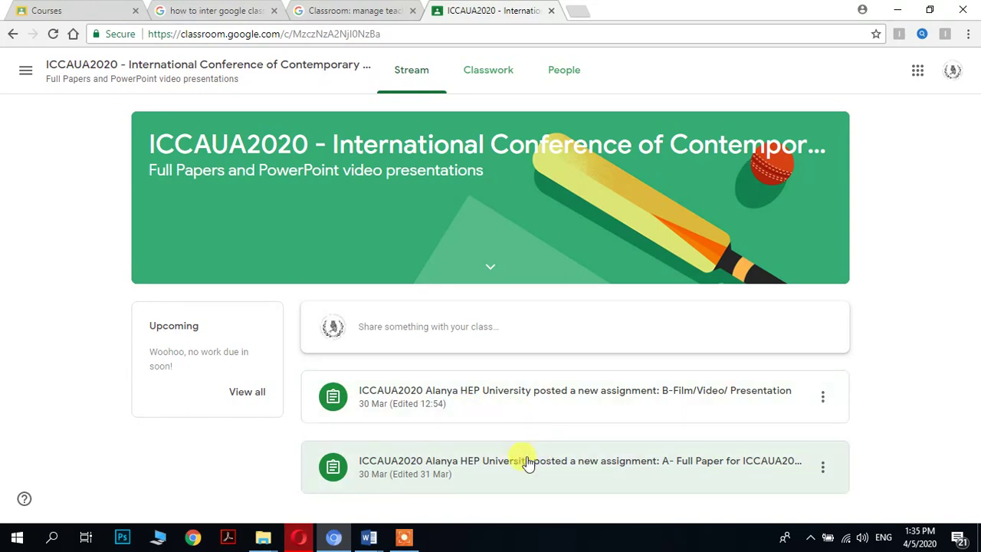
Open the 'A- Full Paper for ICCAUA2020' assignment and review its instructions
{"action": "left_click", "coordinate": [685, 470]}
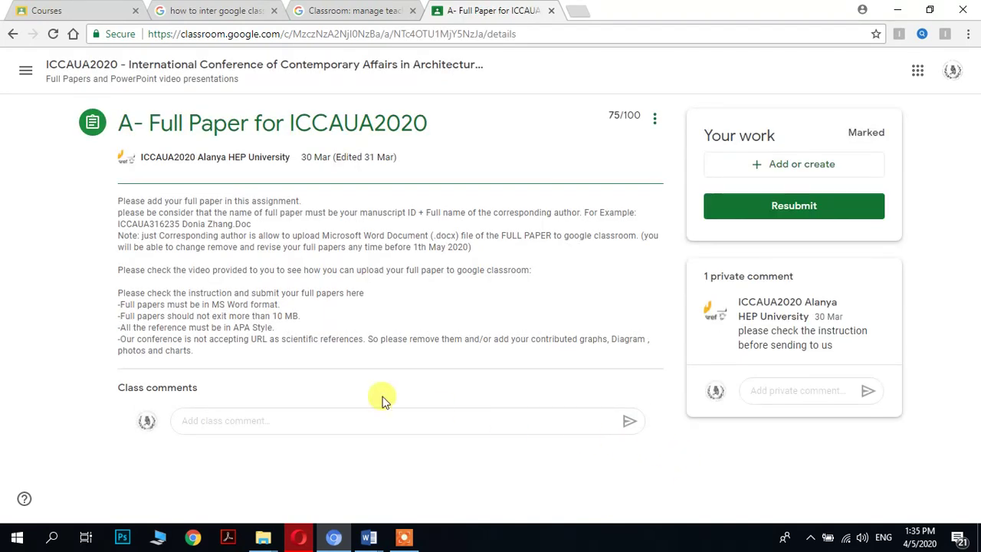
{"action": "left_click_drag", "start_coordinate": [122, 201], "coordinate": [245, 354]}
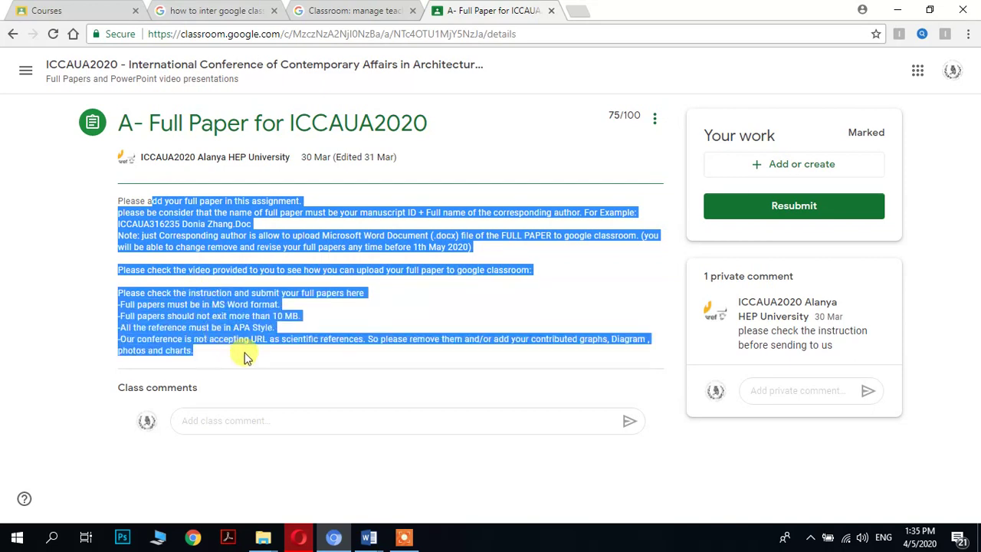
{"action": "left_click", "coordinate": [285, 357]}
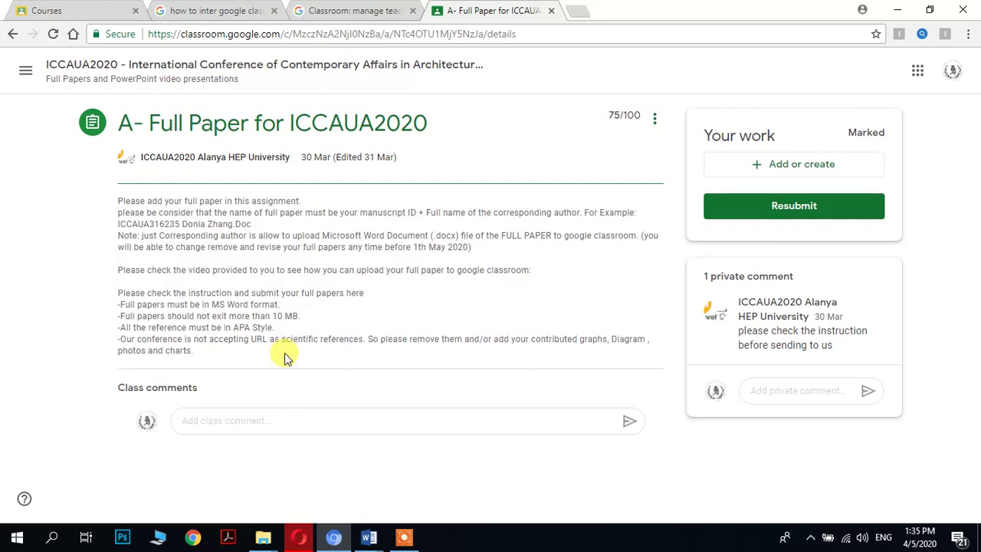
{"action": "left_click", "coordinate": [755, 173]}
{"action": "left_click", "coordinate": [744, 241]}
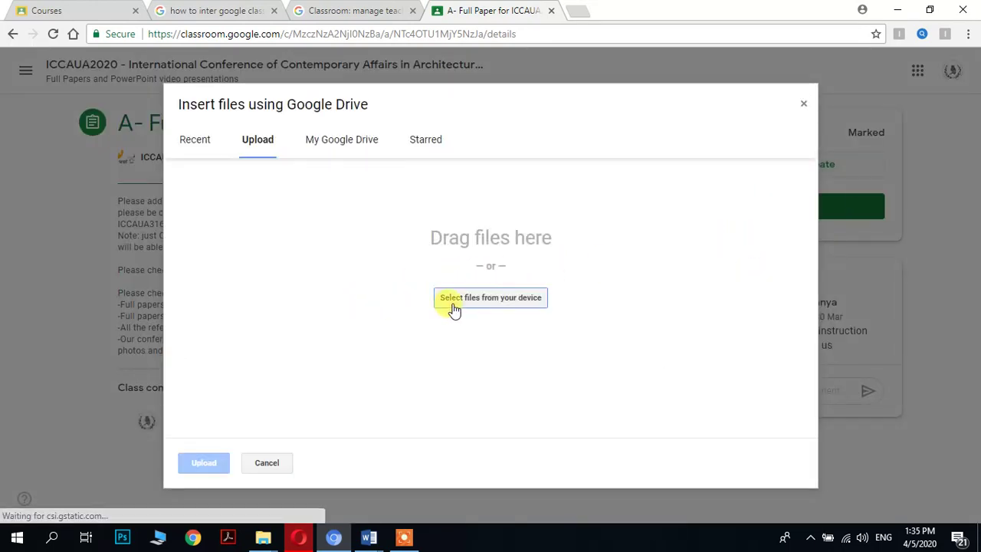
{"action": "left_click", "coordinate": [460, 301]}
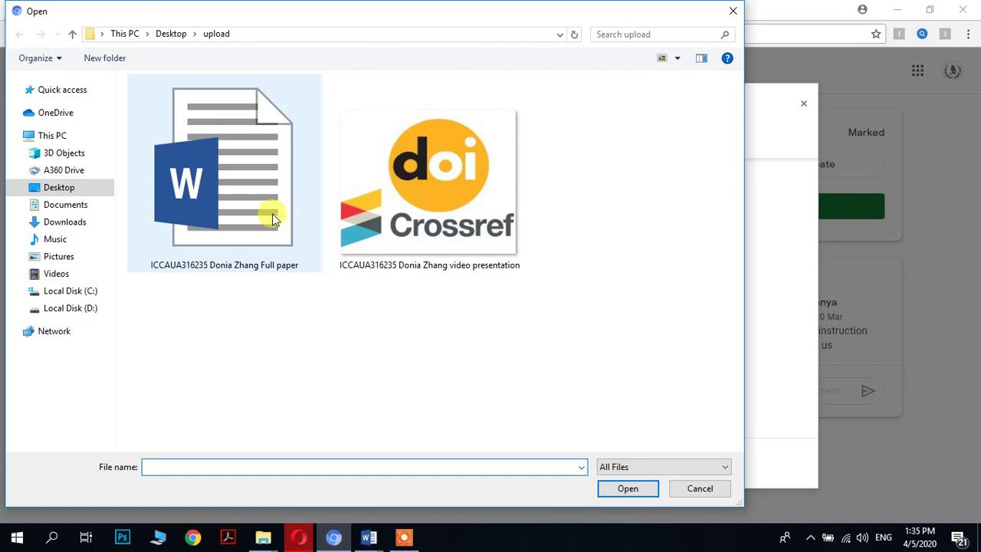
{"action": "left_click", "coordinate": [212, 176]}
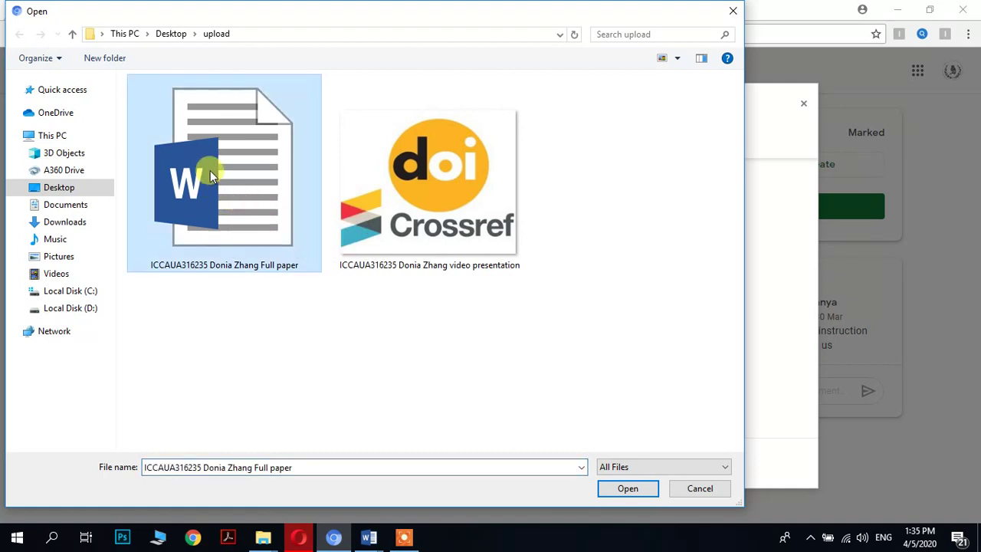
{"action": "left_click", "coordinate": [625, 493]}
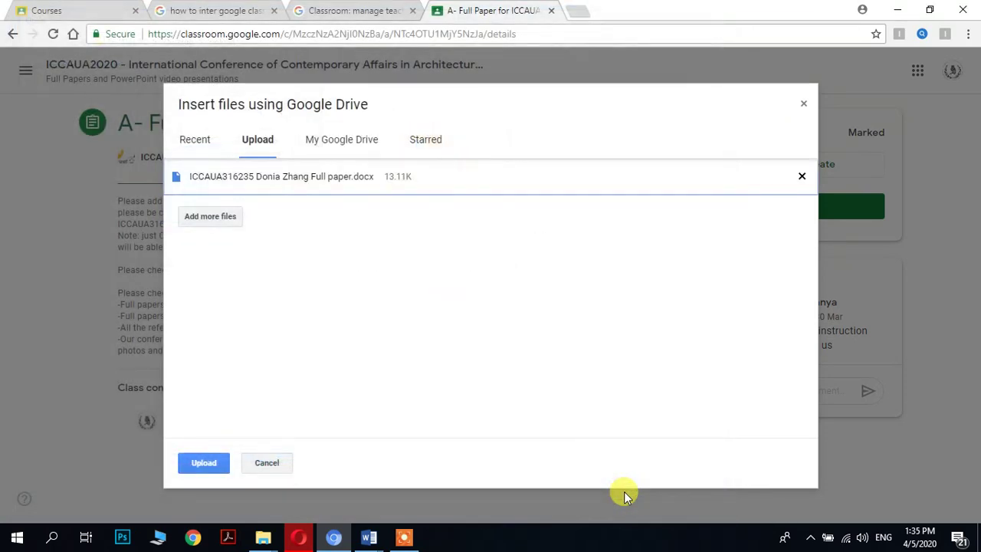
{"action": "left_click", "coordinate": [205, 464]}
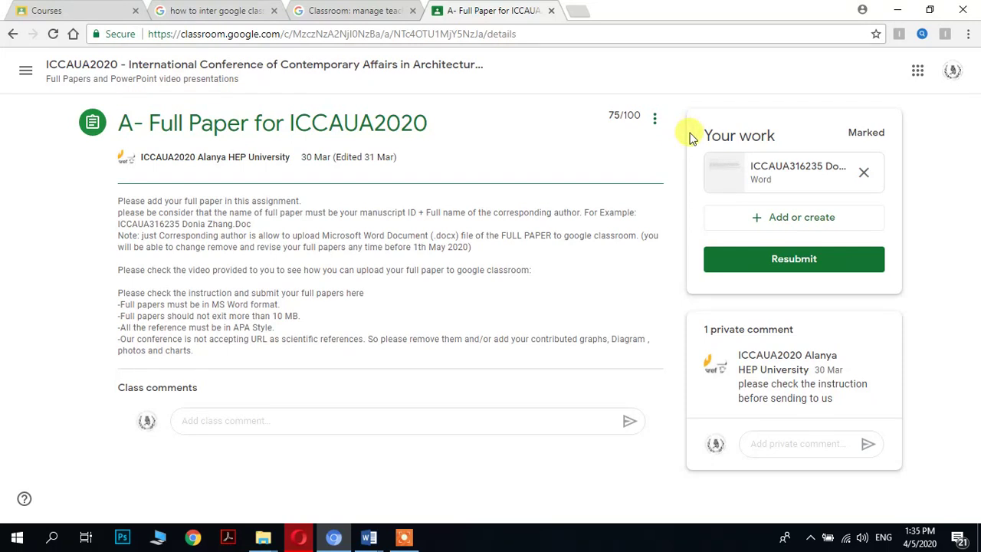
Return to the Stream and open the B-Film/Video/ Presentation assignment to read its instructions
{"action": "left_click", "coordinate": [347, 68]}
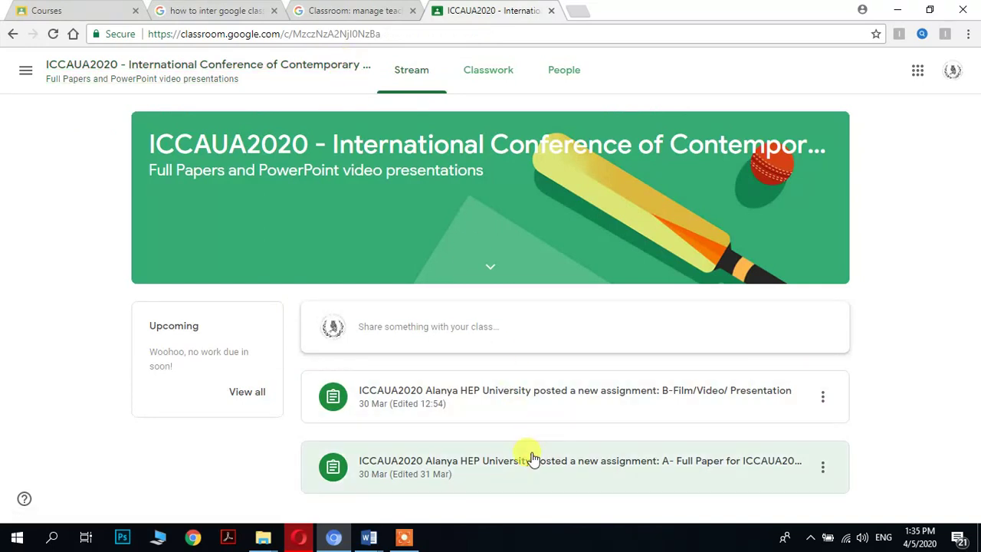
{"action": "left_click", "coordinate": [610, 406]}
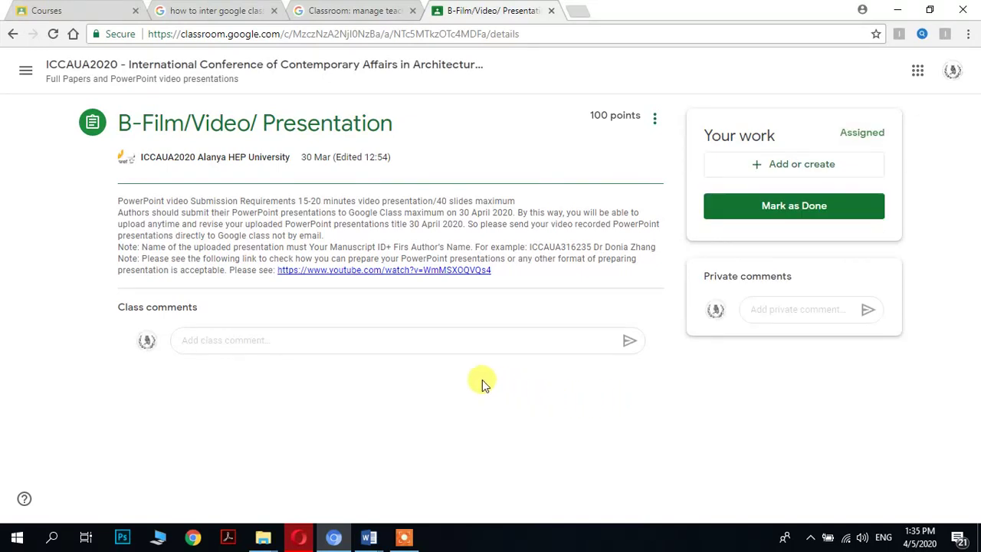
{"action": "left_click_drag", "start_coordinate": [228, 213], "coordinate": [249, 244]}
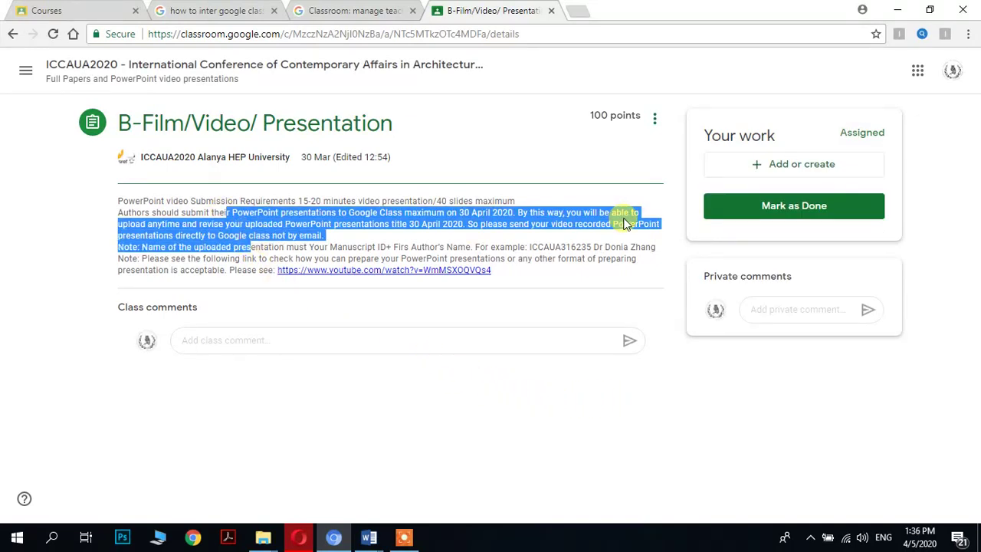
{"action": "left_click", "coordinate": [647, 191]}
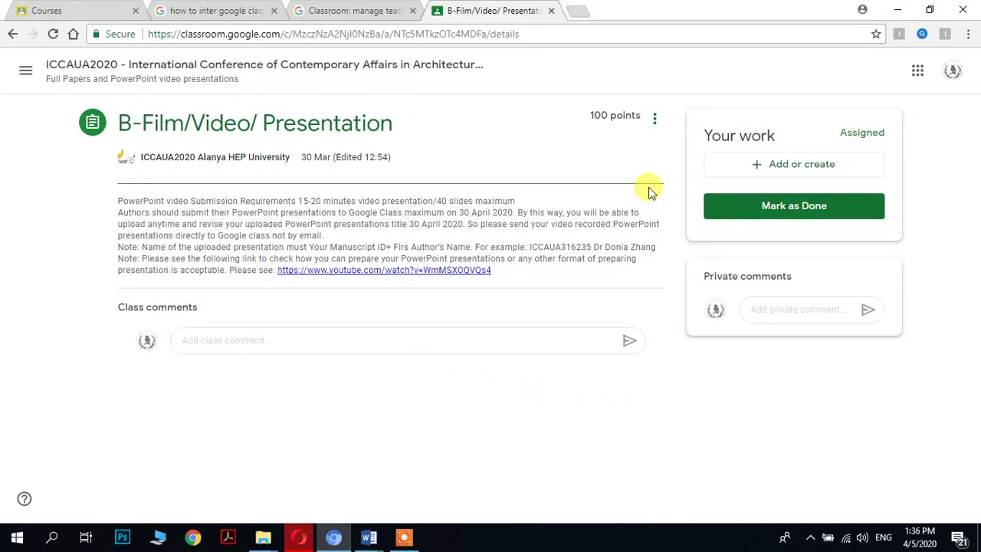
Upload the video presentation image file from the computer to the B-Film/Video/ Presentation work
{"action": "left_click", "coordinate": [766, 173]}
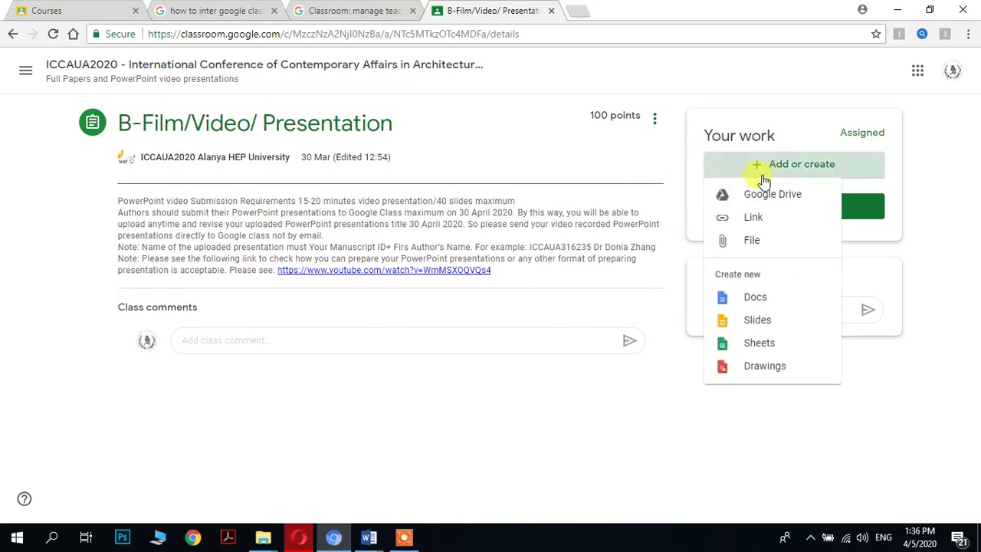
{"action": "left_click", "coordinate": [741, 247]}
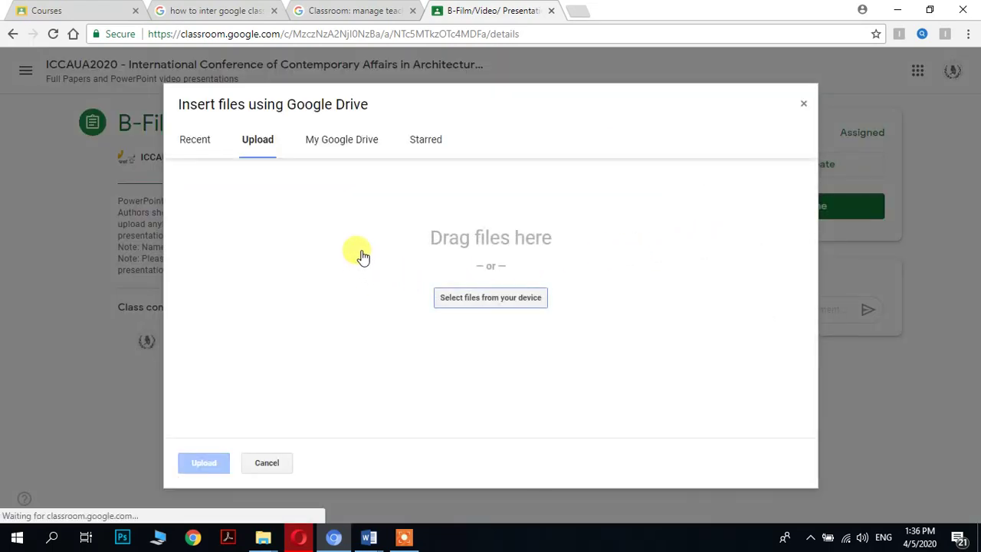
{"action": "left_click", "coordinate": [472, 300]}
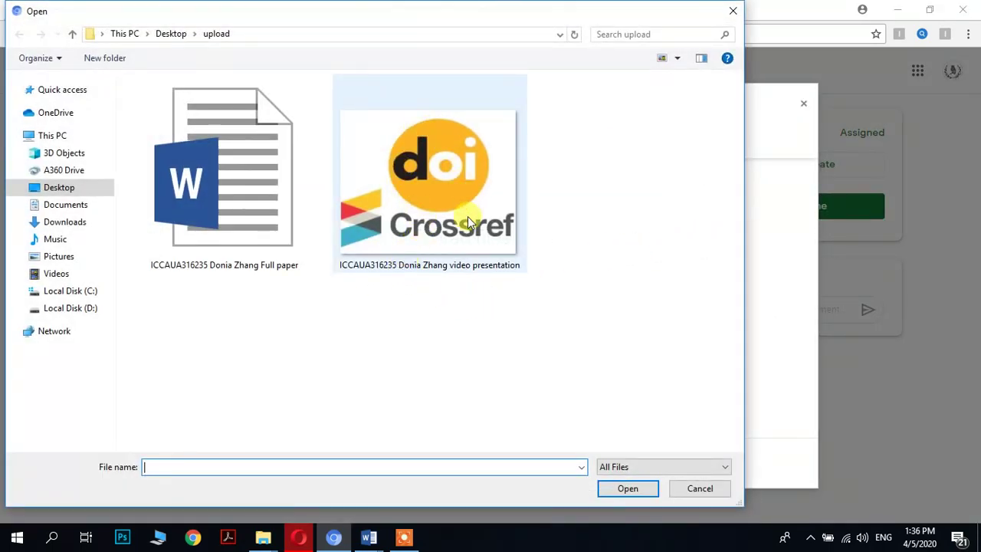
{"action": "double_click", "coordinate": [417, 183]}
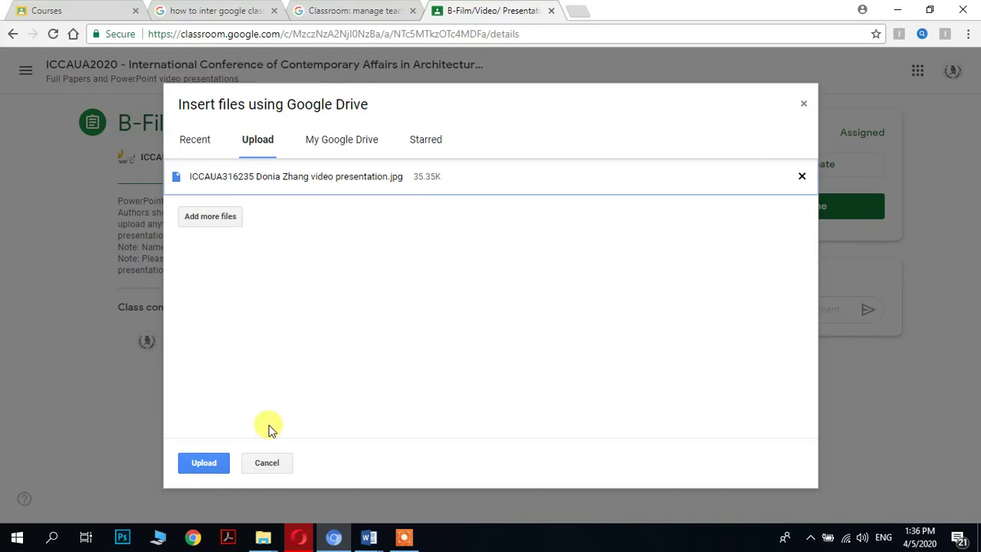
{"action": "left_click", "coordinate": [198, 465]}
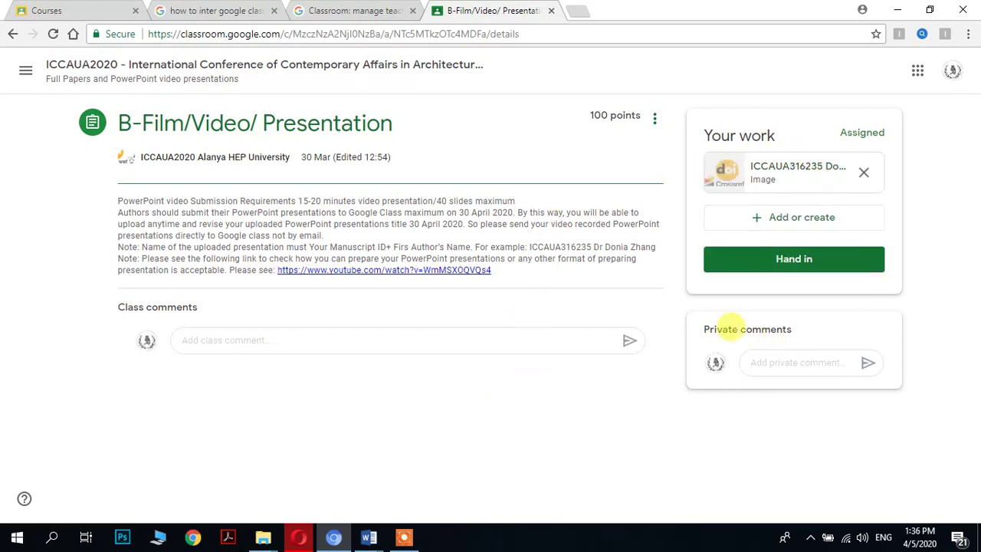
Hand in the B-Film/Video/ Presentation work, confirm, and go back to the Stream
{"action": "left_click", "coordinate": [783, 264]}
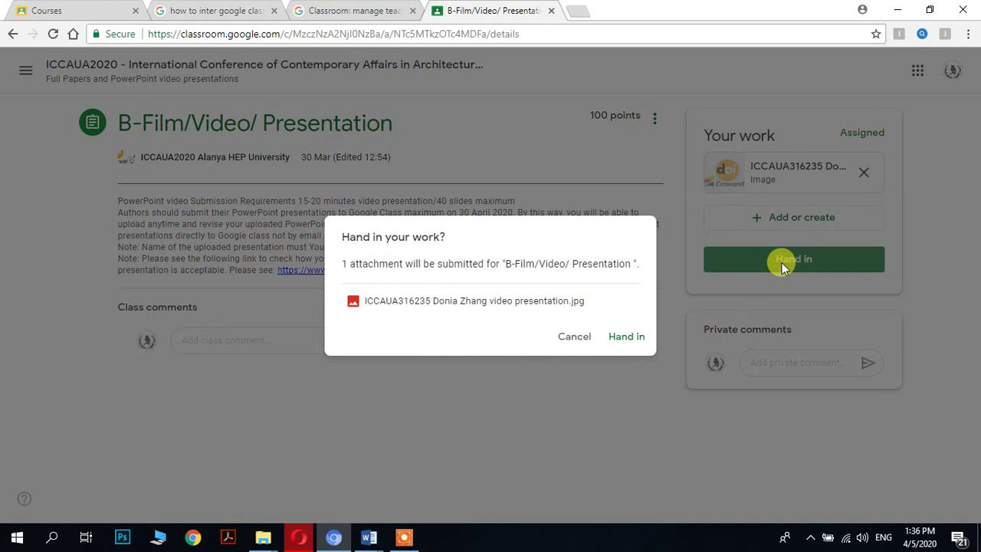
{"action": "left_click", "coordinate": [621, 340]}
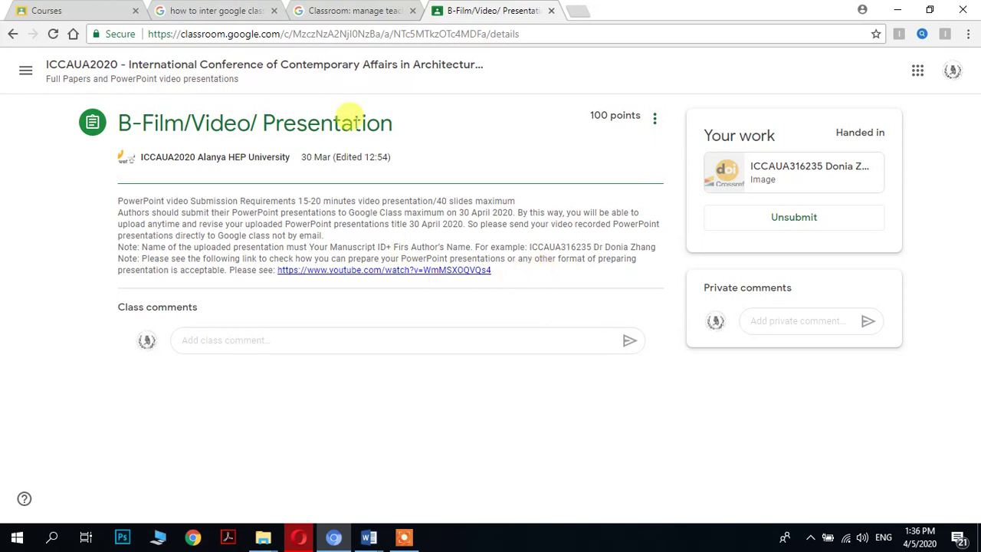
{"action": "left_click", "coordinate": [341, 69]}
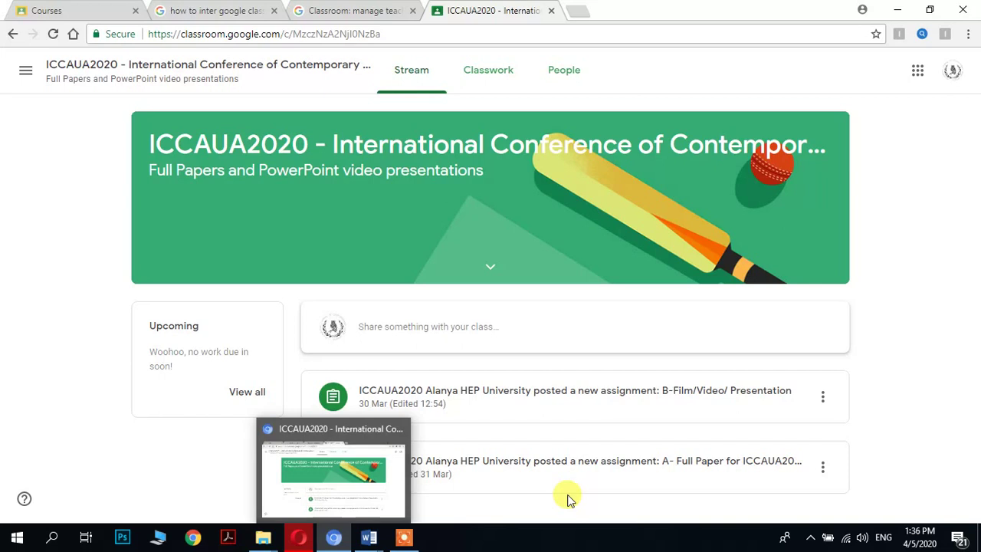
Open the A- Full Paper assignment, then switch to the teacher's Opera window
{"action": "left_click", "coordinate": [575, 466]}
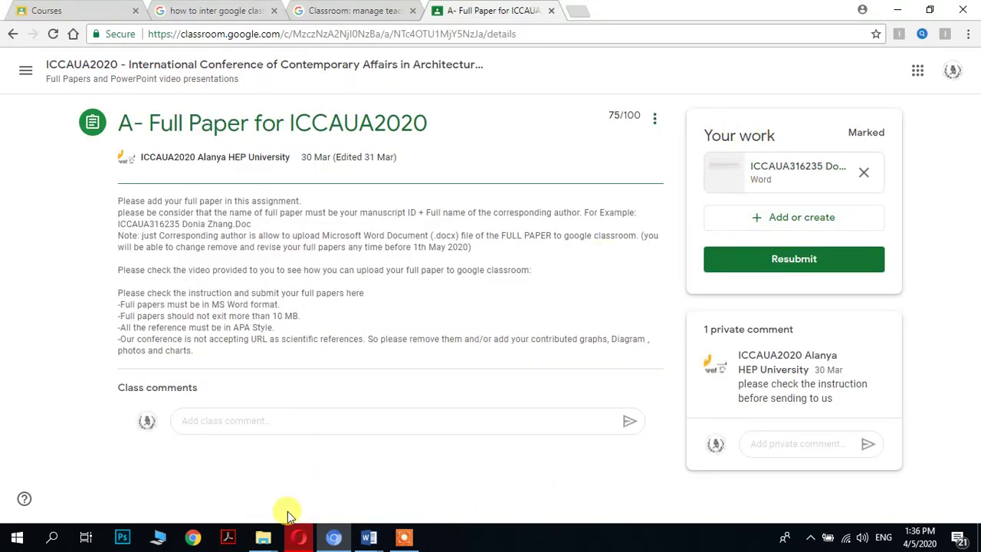
{"action": "left_click", "coordinate": [299, 536]}
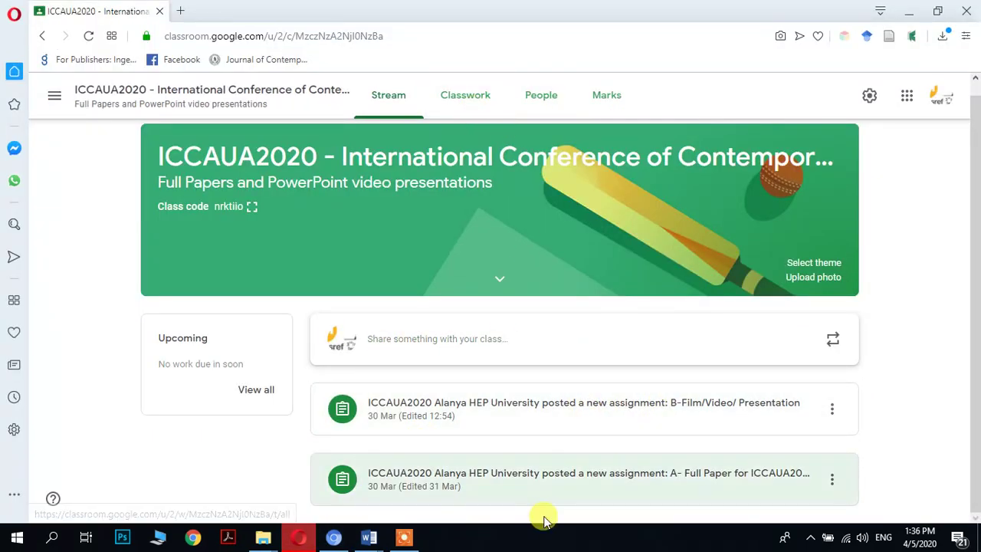
Open the B-Film/Video/ Presentation student work: one handed in, two assigned
{"action": "left_click", "coordinate": [479, 413]}
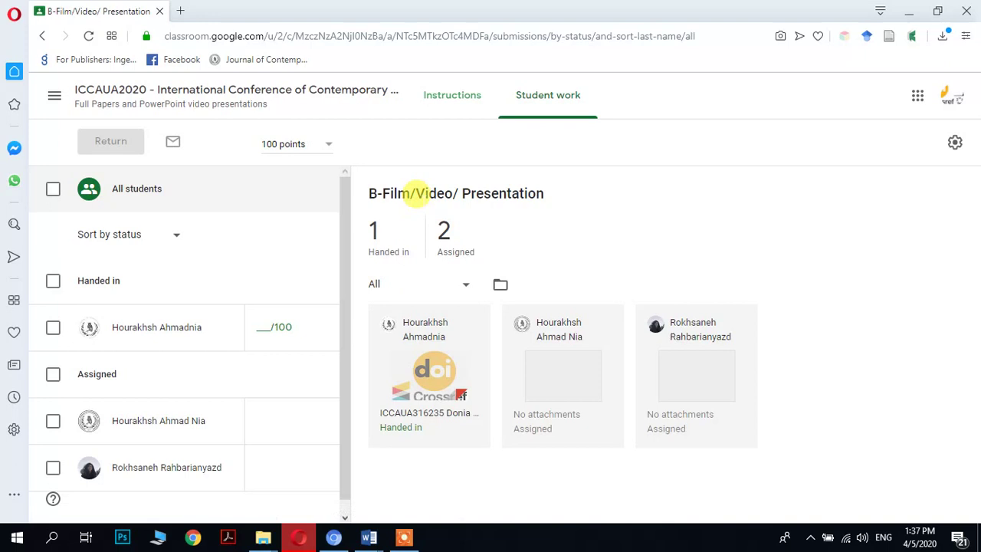
{"action": "left_click_drag", "start_coordinate": [425, 193], "coordinate": [484, 193]}
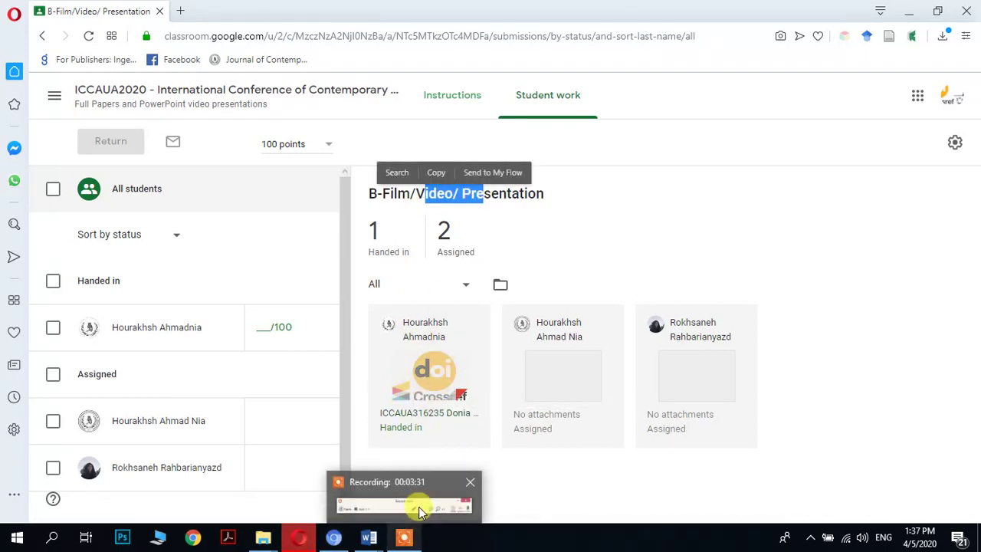
{"action": "left_click", "coordinate": [535, 497]}
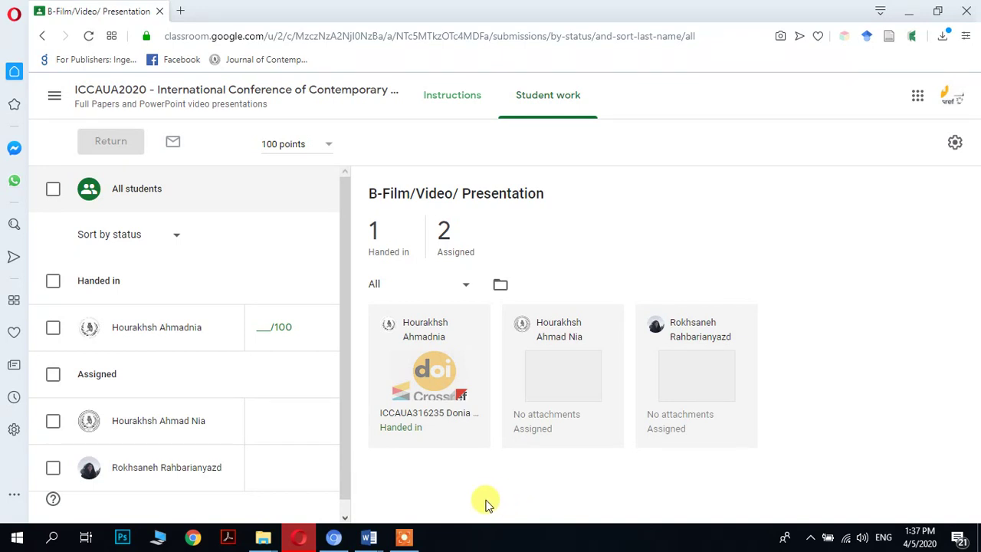